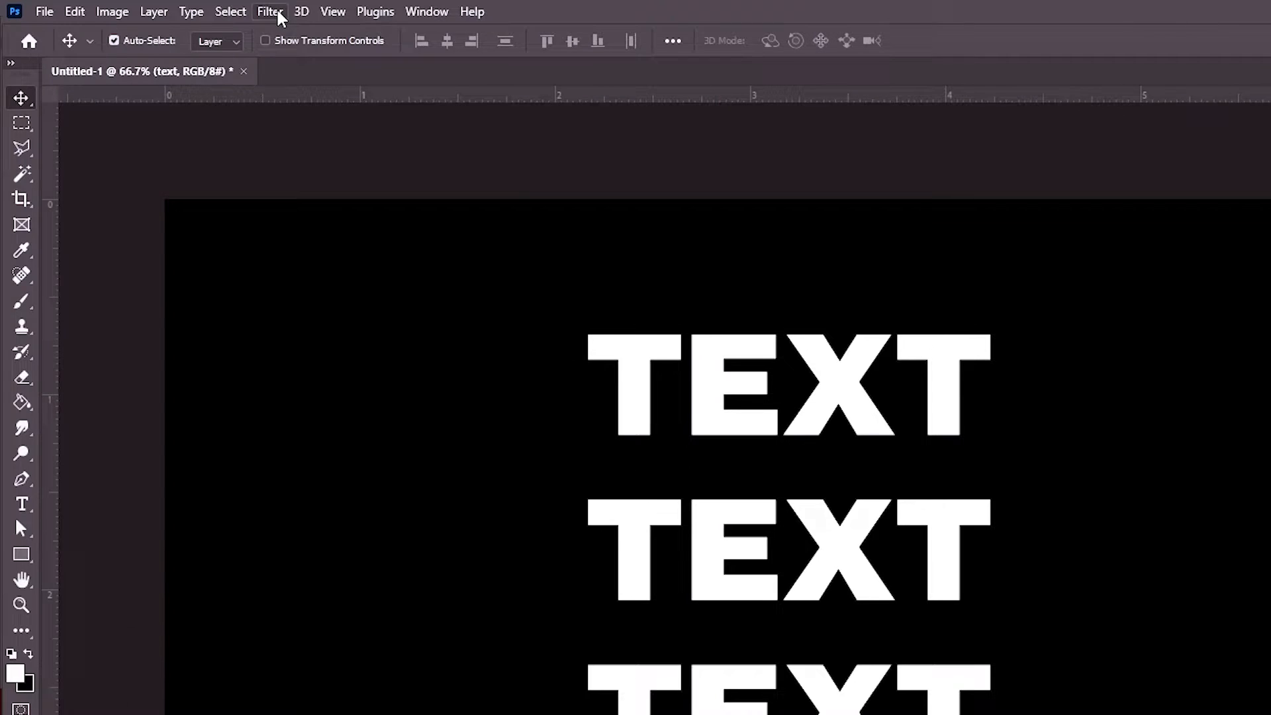
Step: Convert the top text line to a smart object and displace it at horizontal and vertical scale 10 with map GVZZVH-DISPLACE-004
click(269, 12)
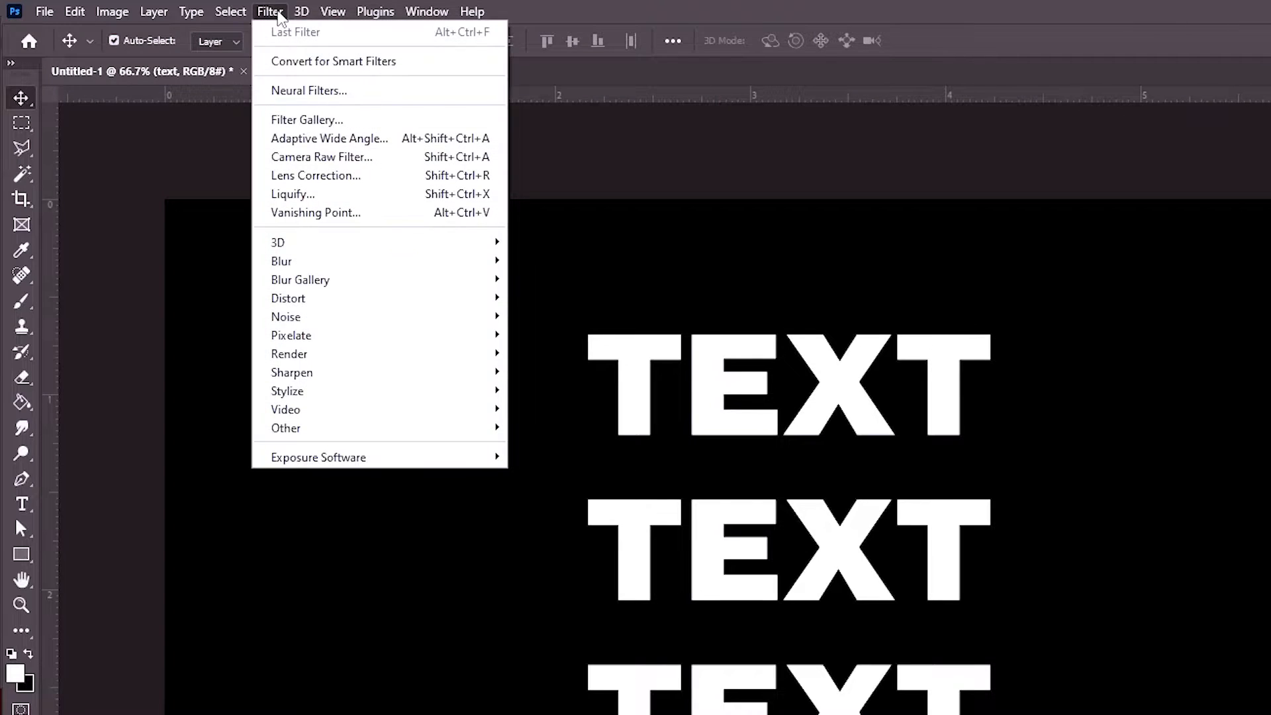
mouse_move(351, 299)
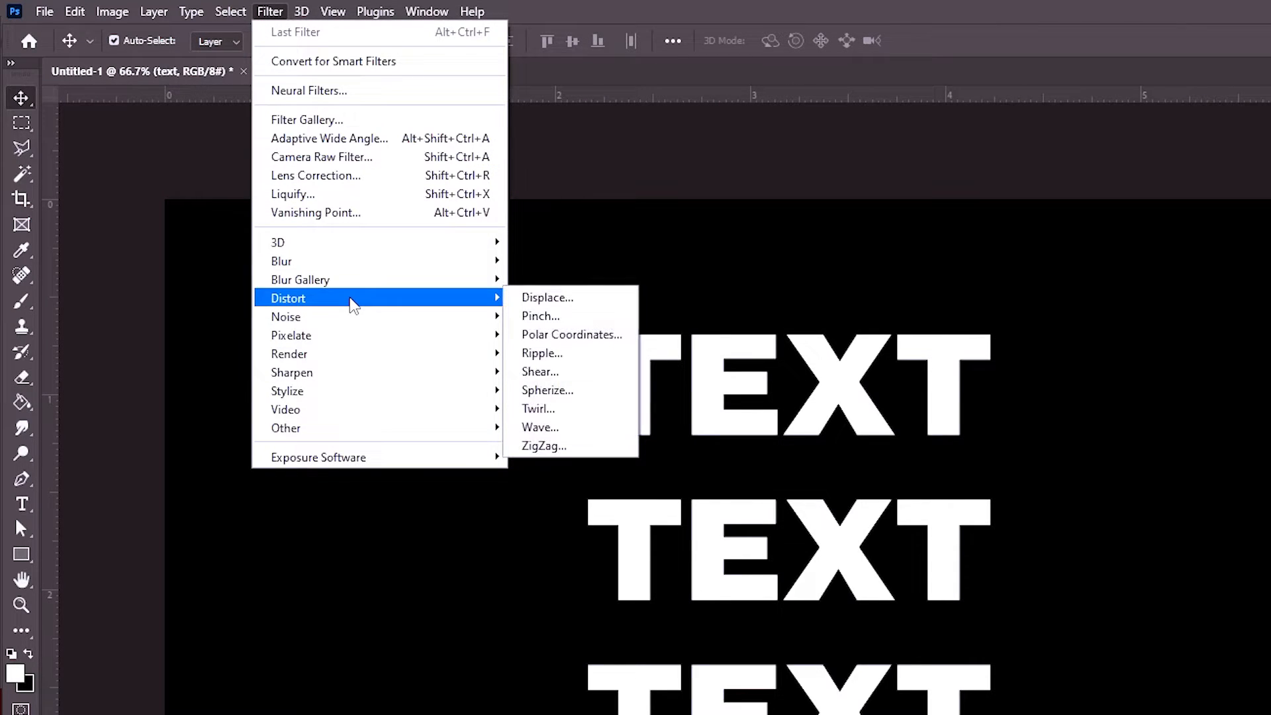
click(556, 299)
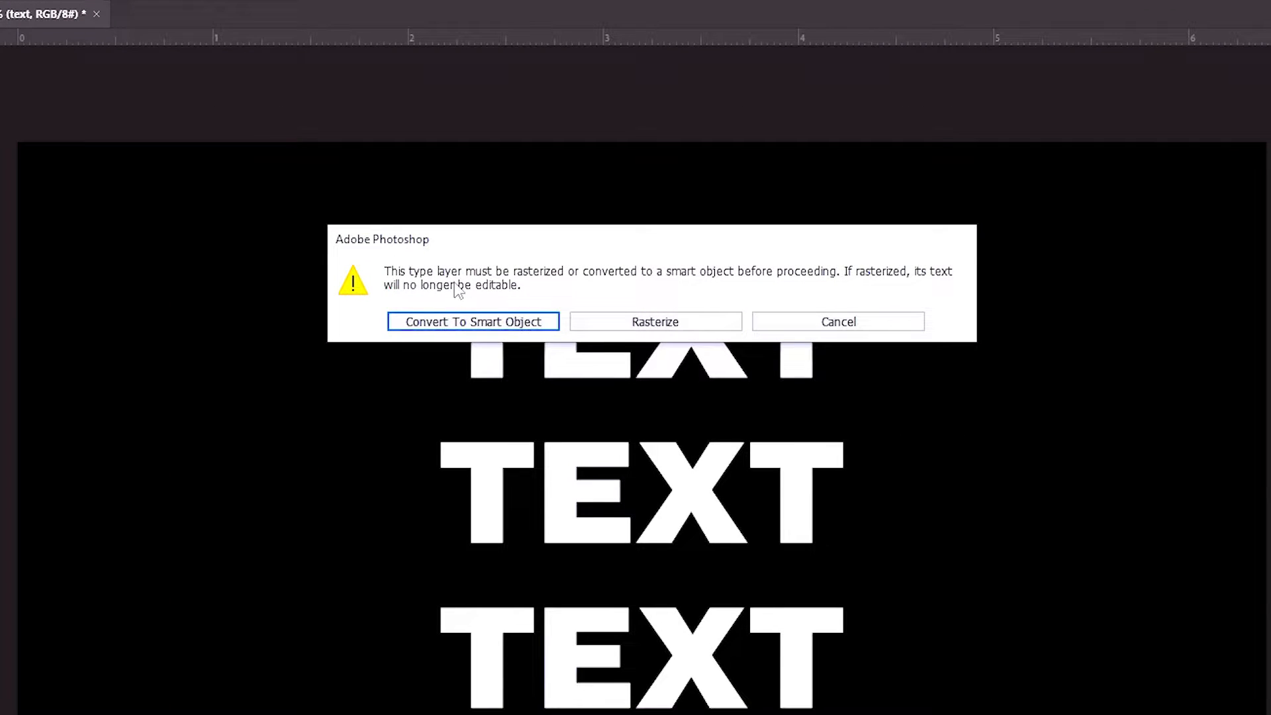
click(476, 322)
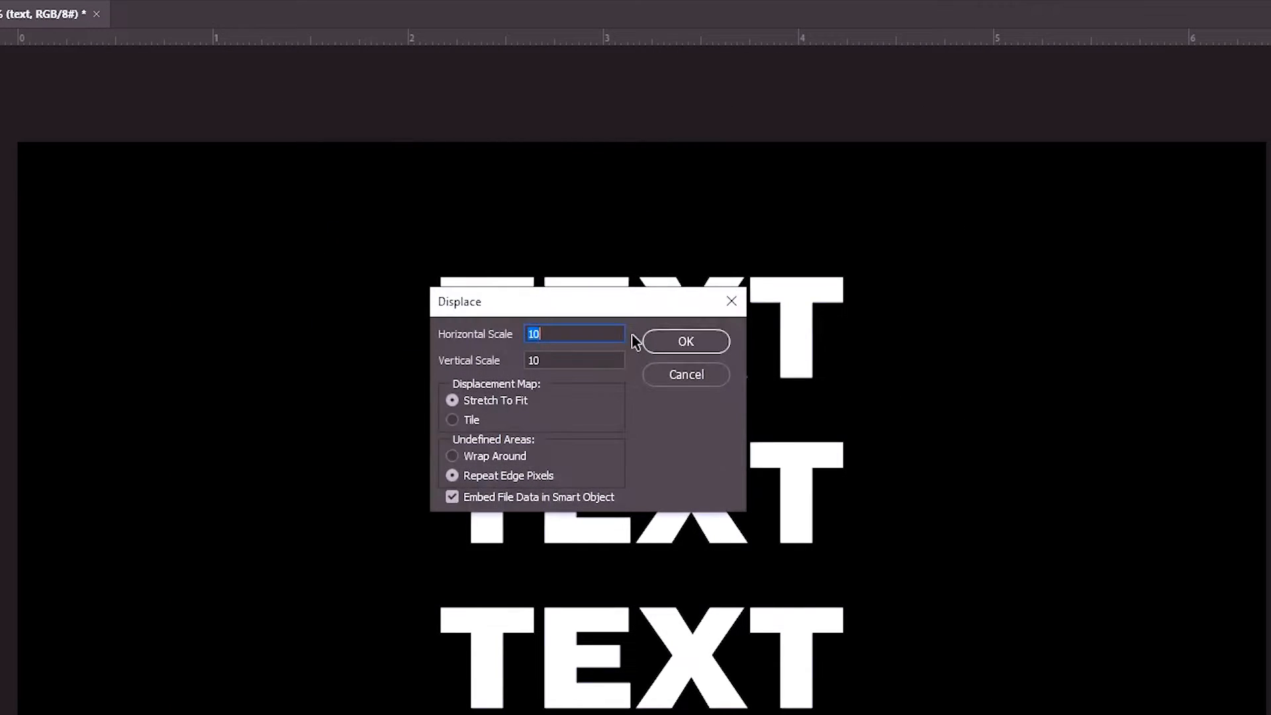
mouse_move(566, 307)
mouse_down()
mouse_move(576, 288)
mouse_move(559, 294)
mouse_up()
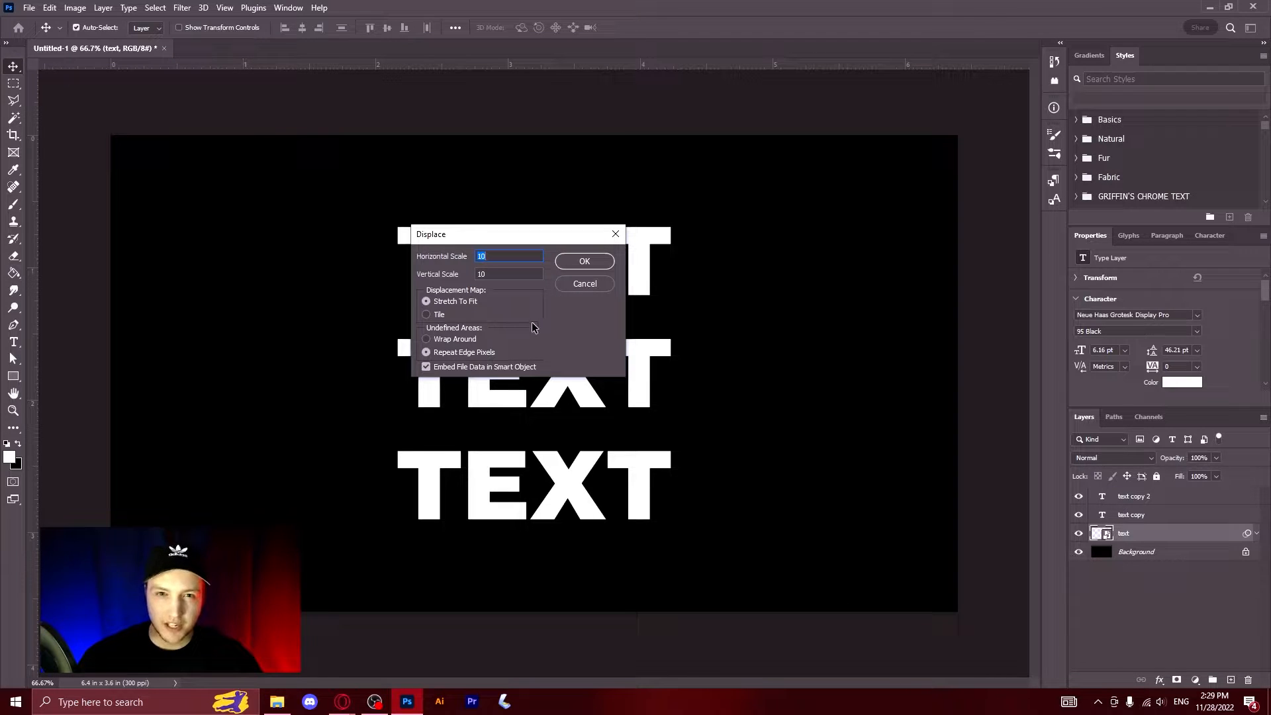
click(585, 261)
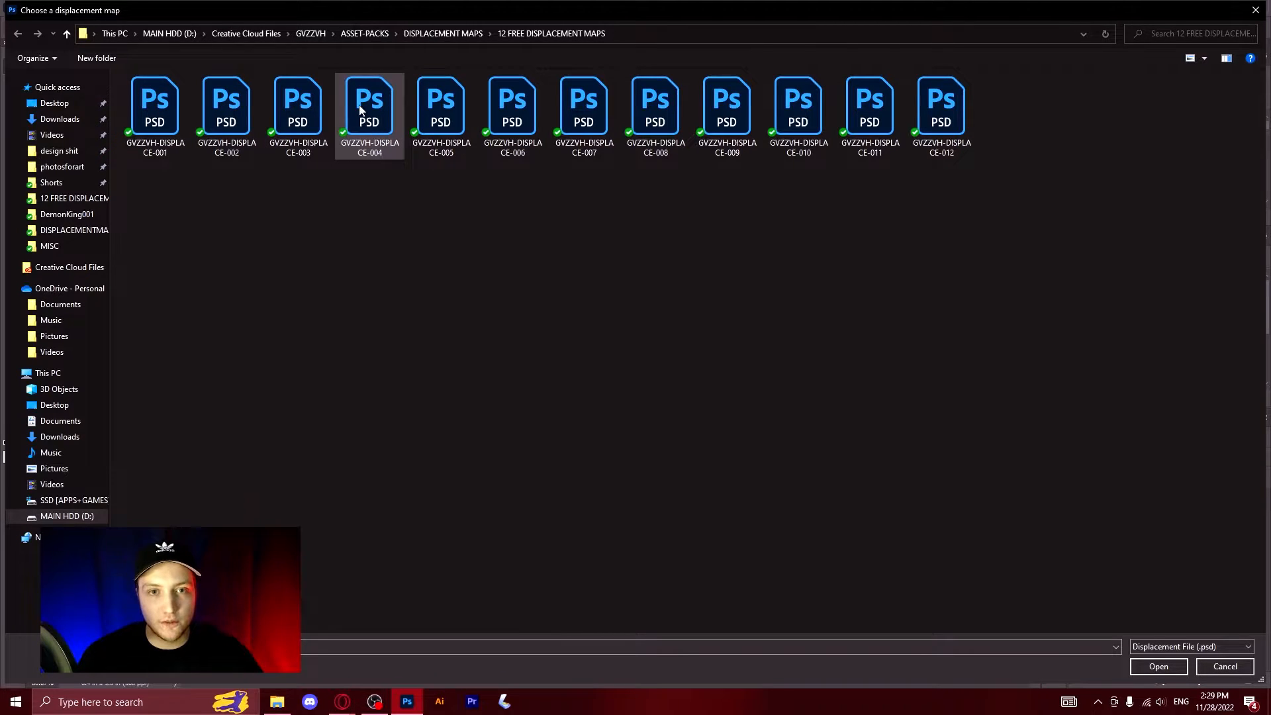
click(375, 118)
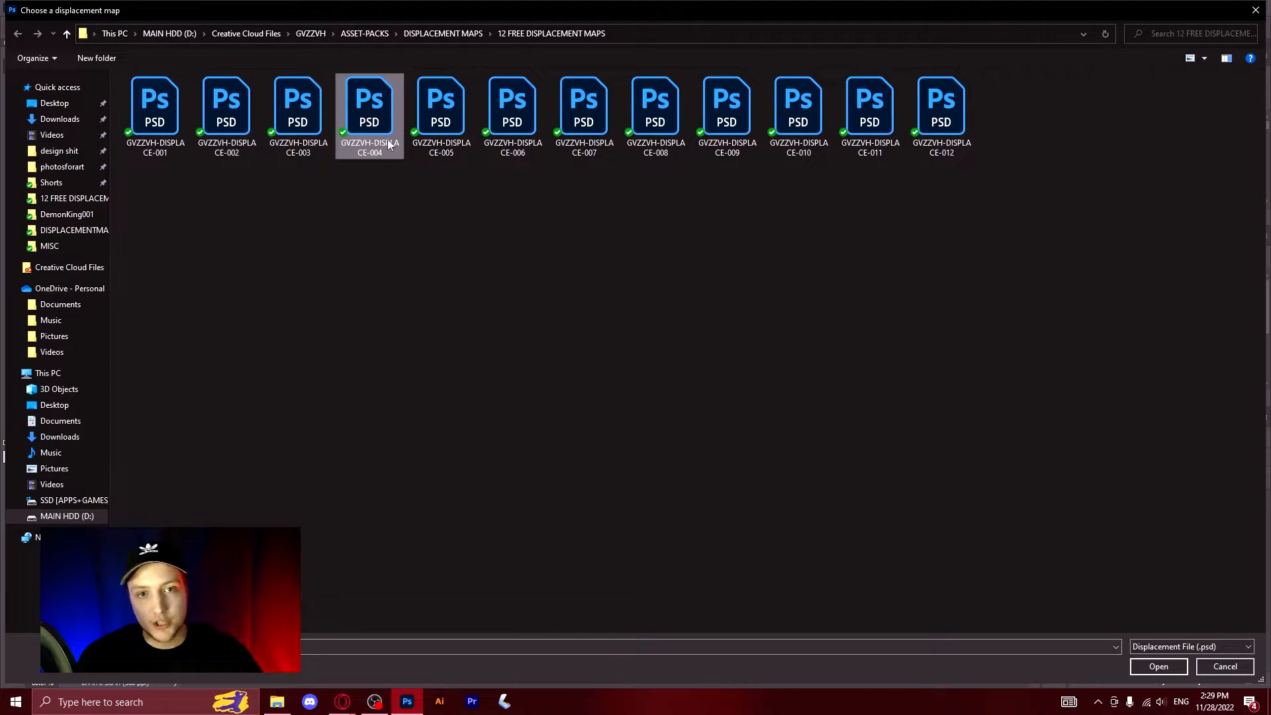
click(1174, 669)
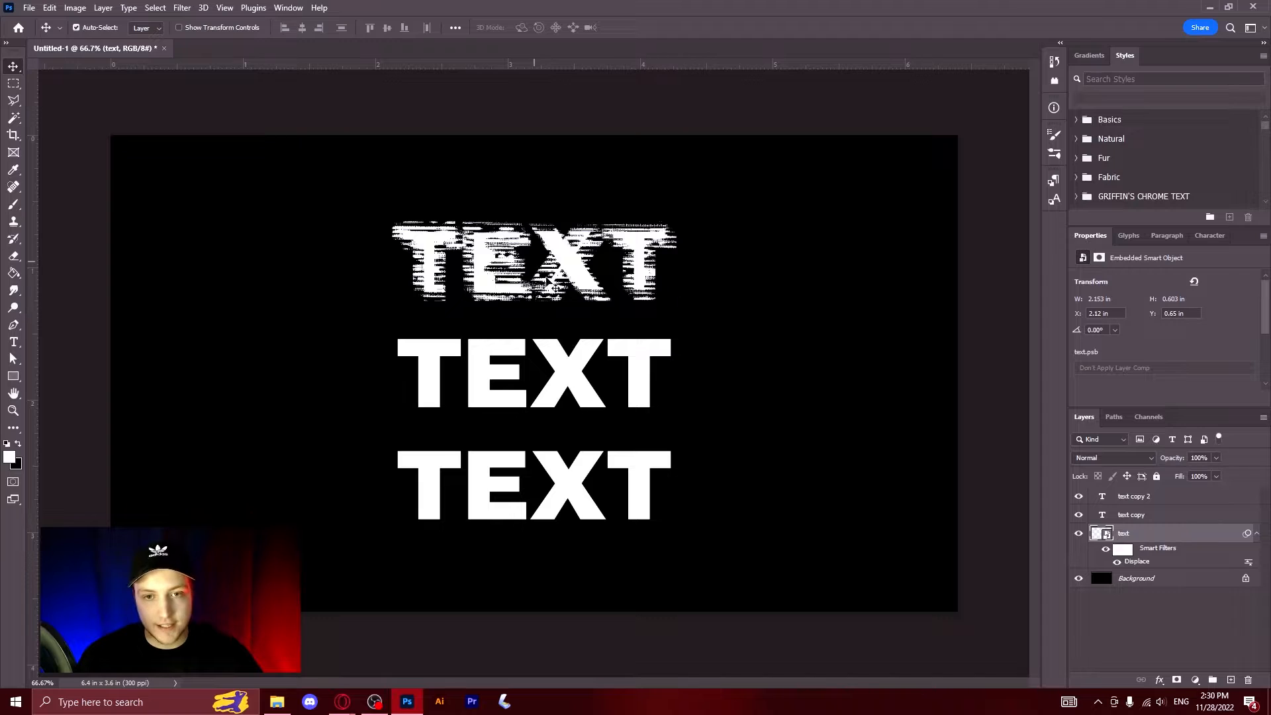
Step: Inspect the distorted top text up close and undo its displacement and smart object conversion
scroll(533, 235, up, 8)
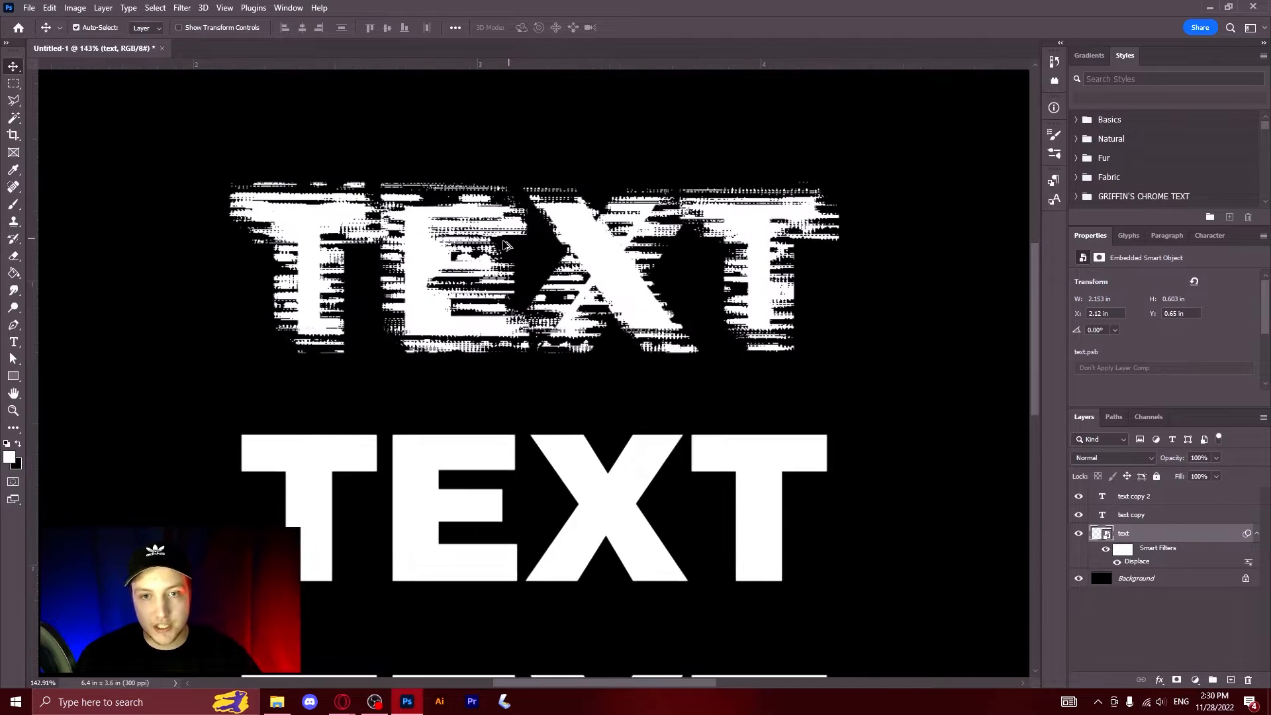
scroll(554, 267, down, 8)
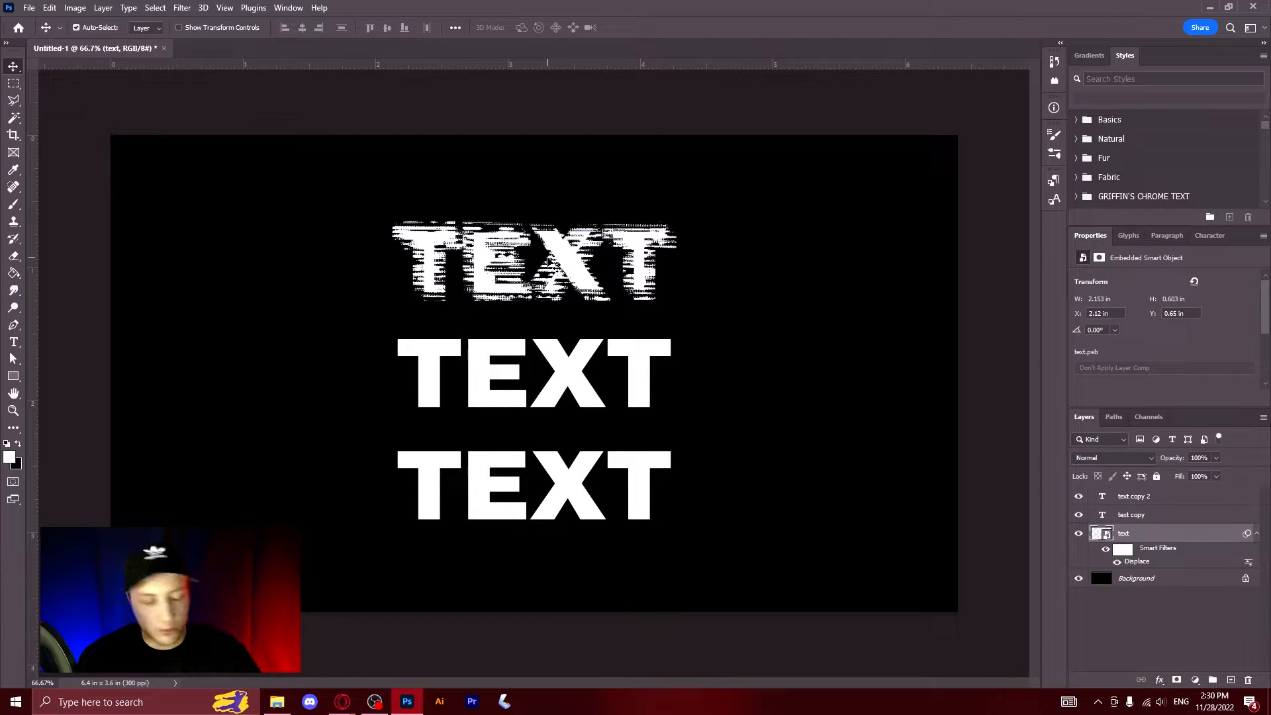
key(ctrl+z)
key(ctrl+z)
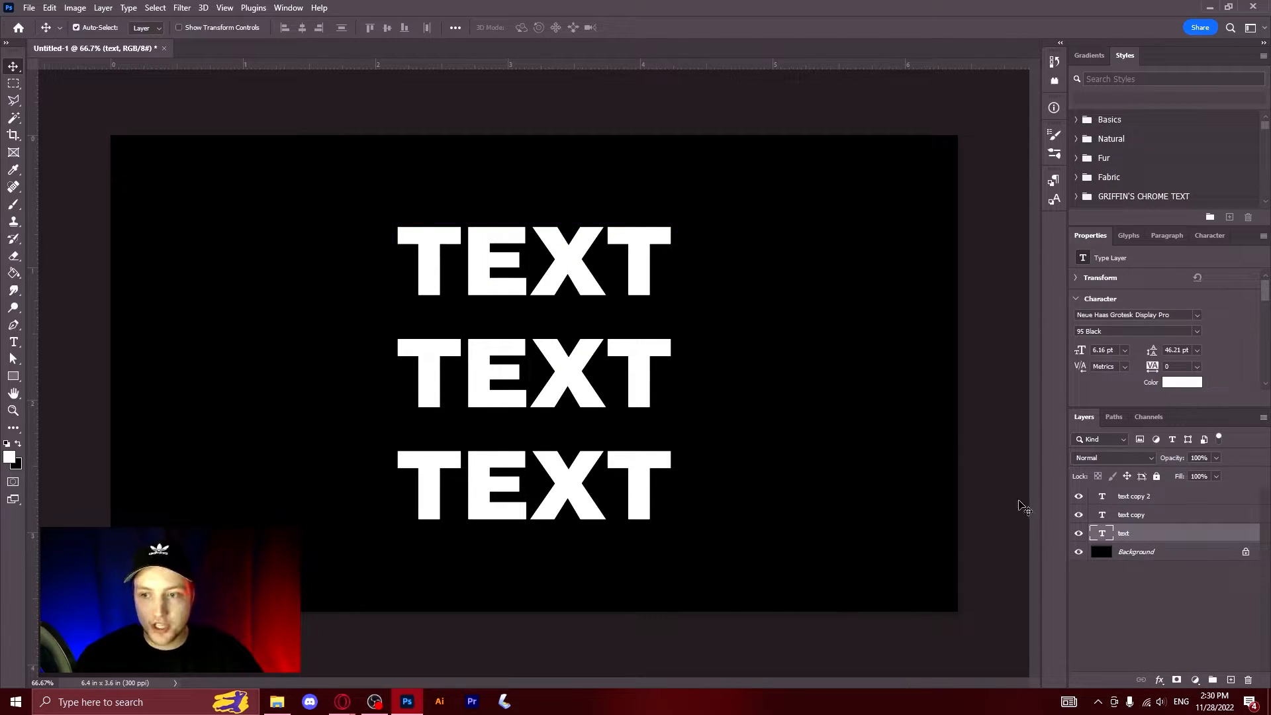
Step: Convert the top text line to a smart object and apply Displace at horizontal and vertical scale 5 with map GVZZVH-DISPLACE-004
click(182, 7)
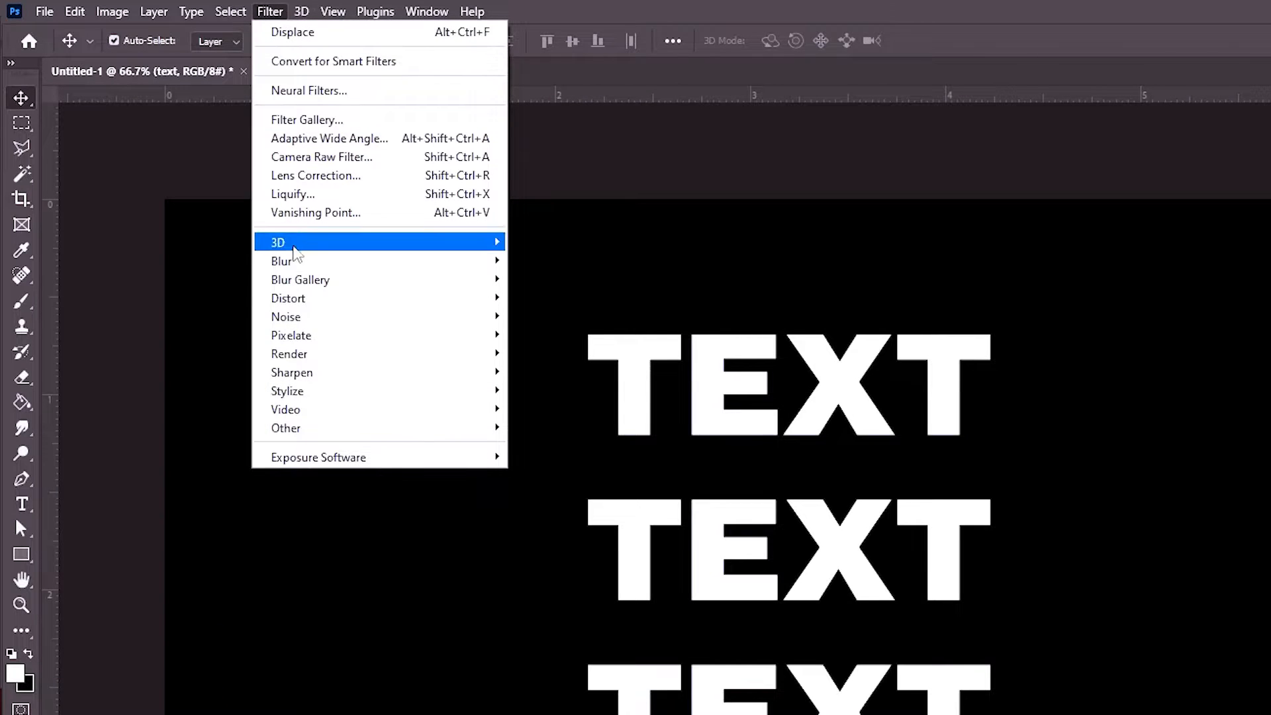
mouse_move(374, 298)
click(595, 299)
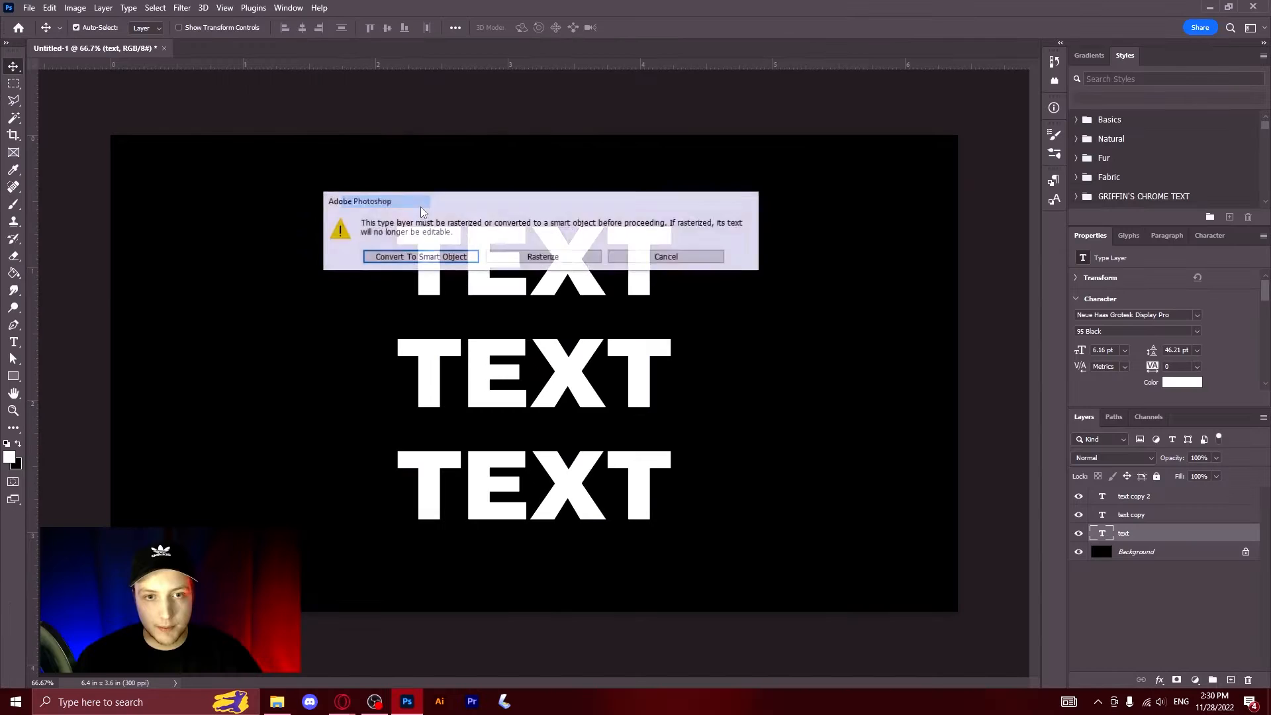
click(420, 257)
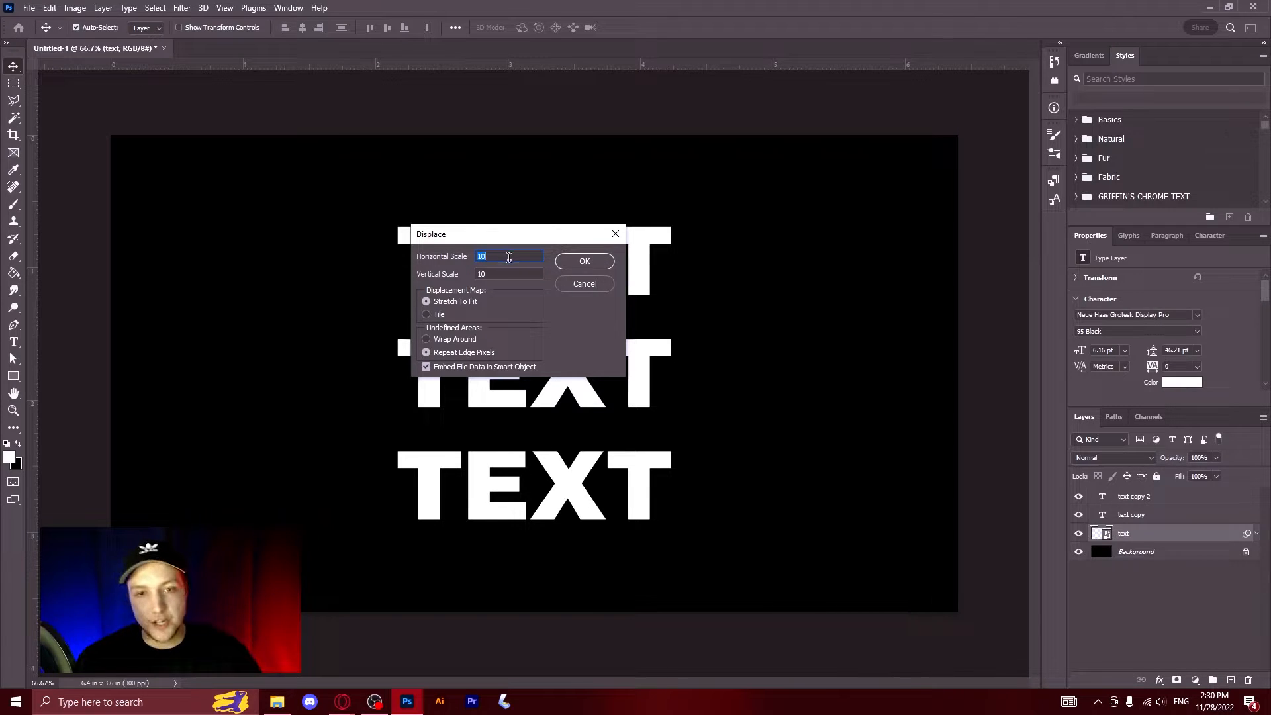
text(5)
key(Tab)
text(5)
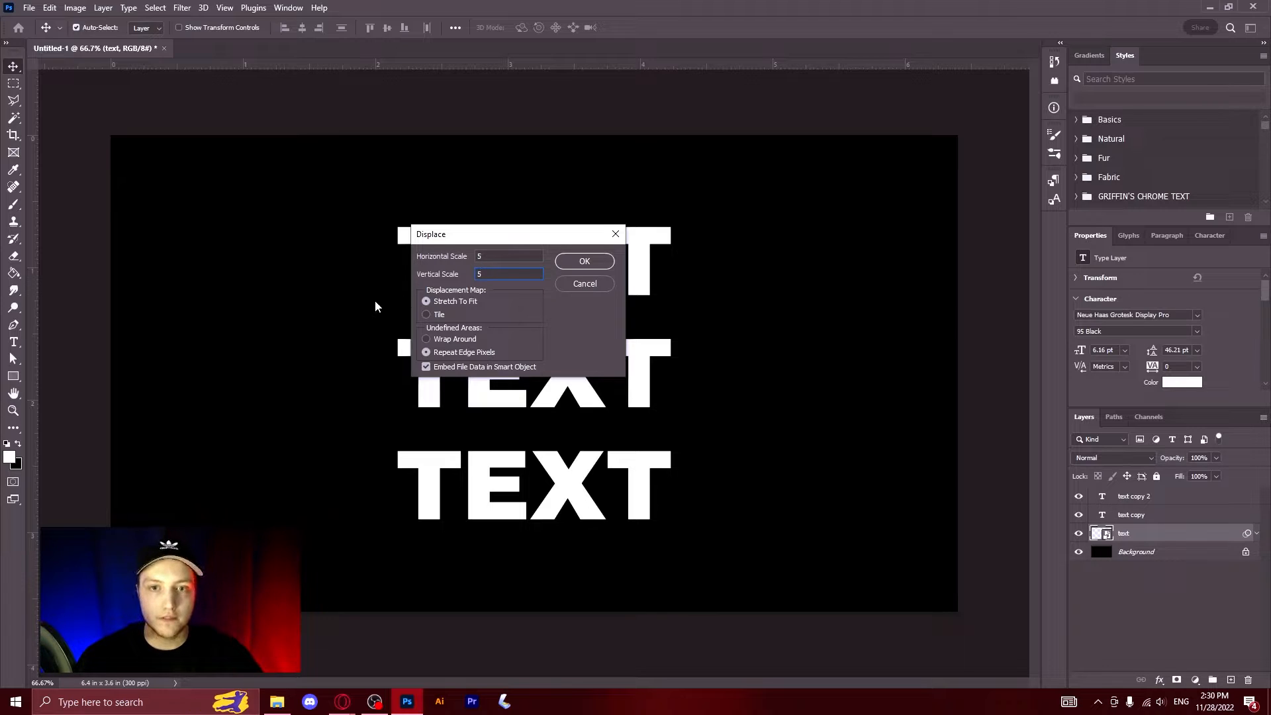
click(586, 262)
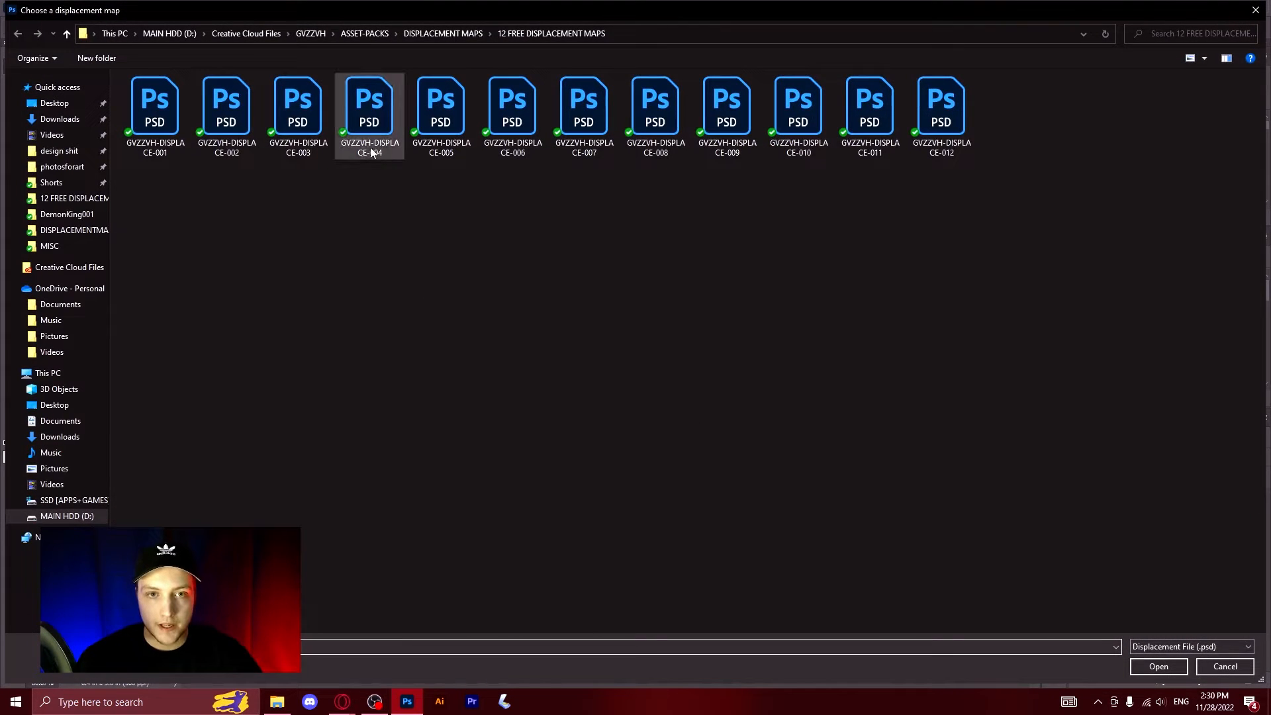
click(374, 121)
double_click(374, 121)
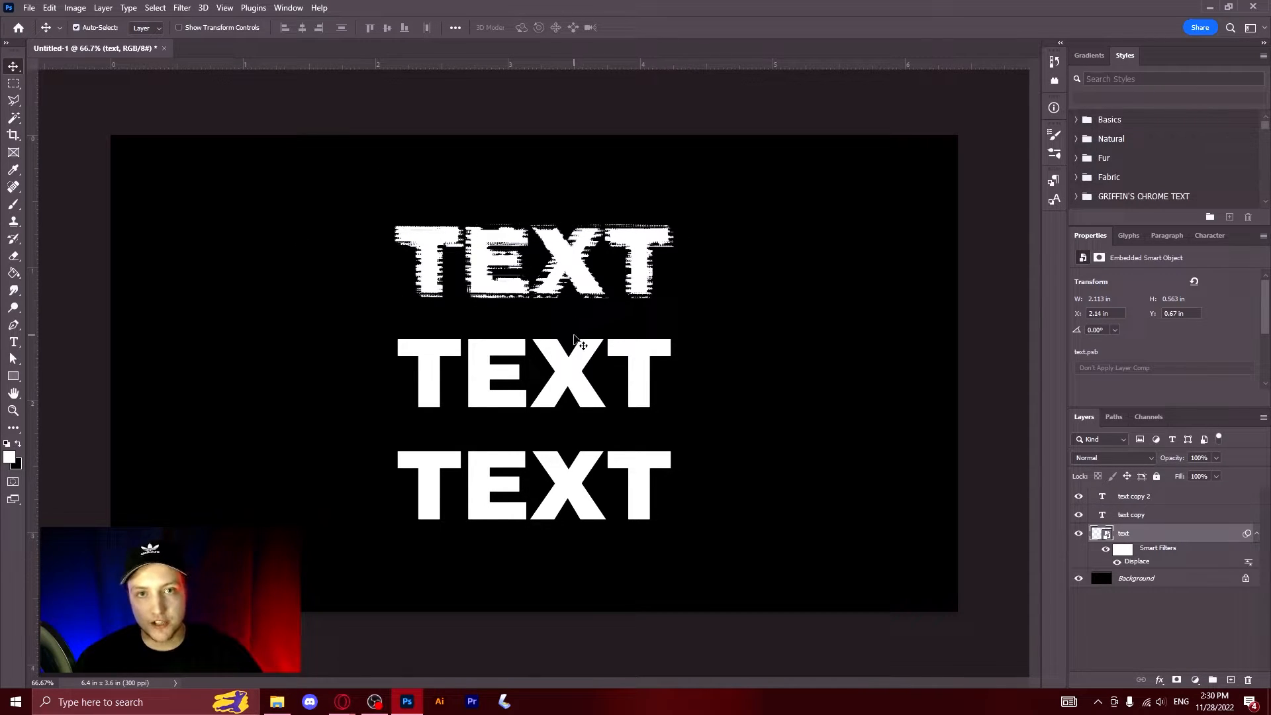
Step: Convert the middle text line to a smart object and apply Displace at scale 5 with map GVZZVH-DISPLACE-006
click(478, 364)
click(182, 7)
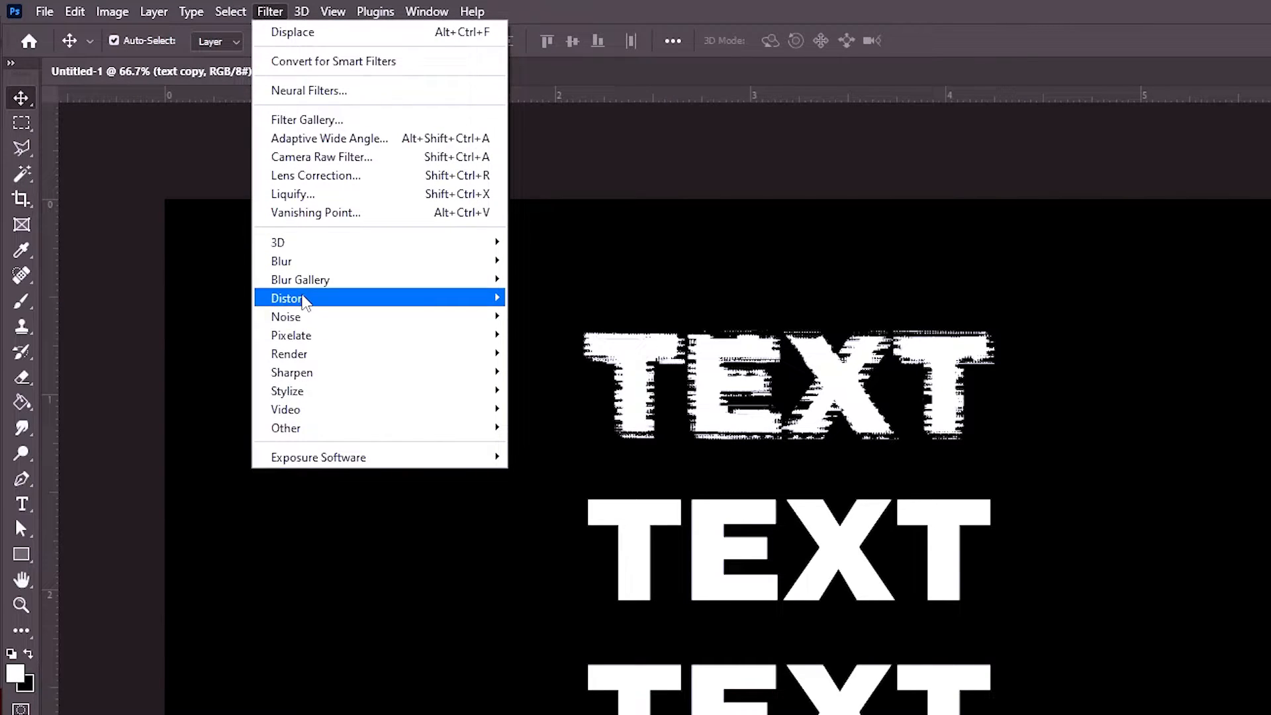
mouse_move(304, 299)
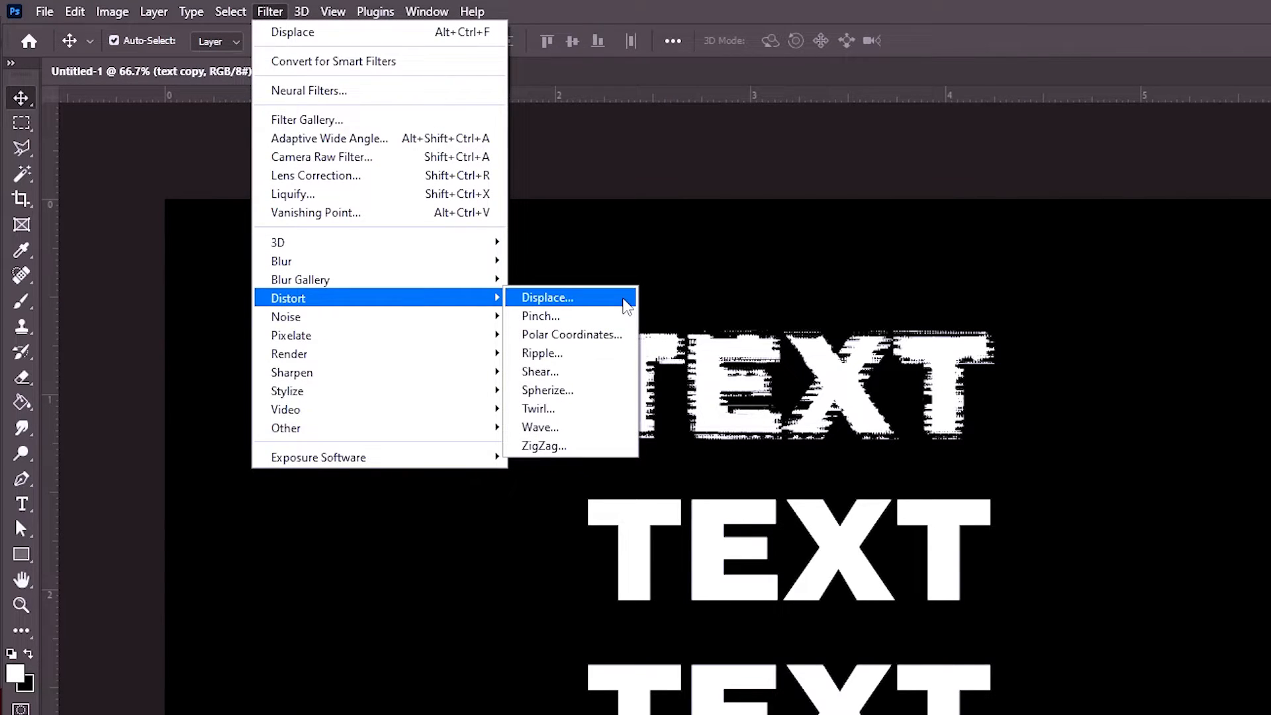
click(576, 289)
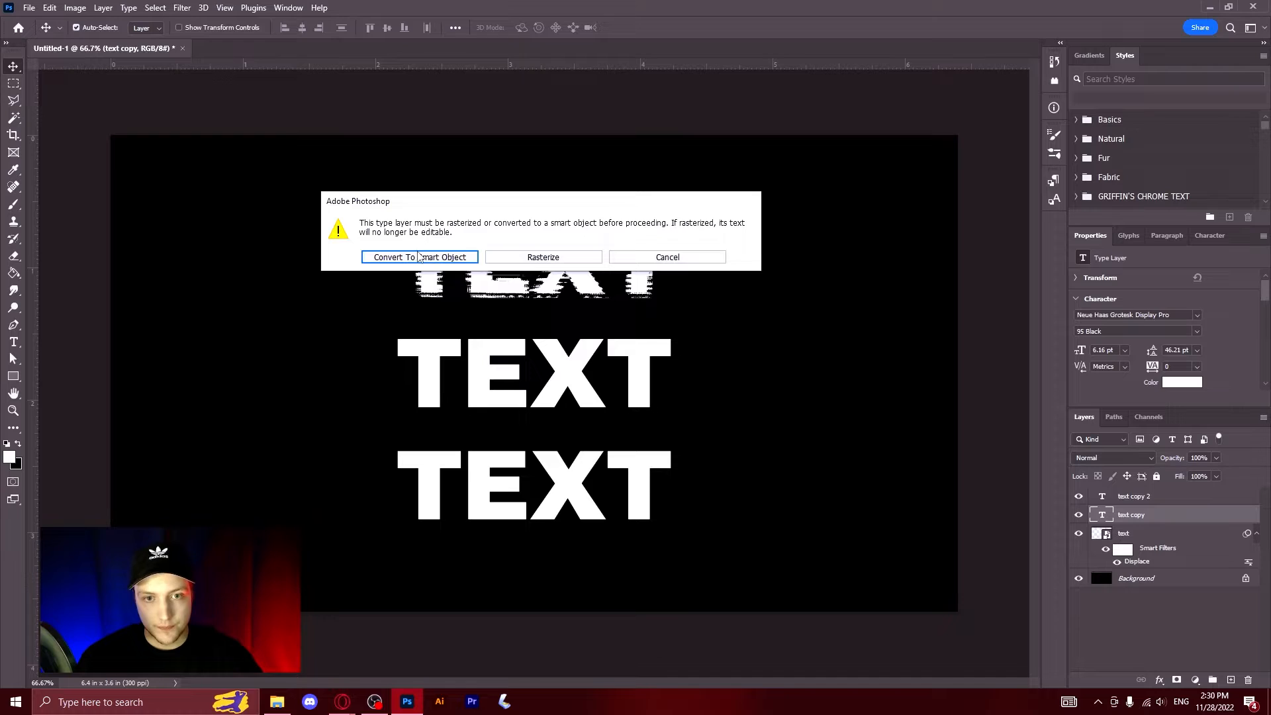
click(419, 257)
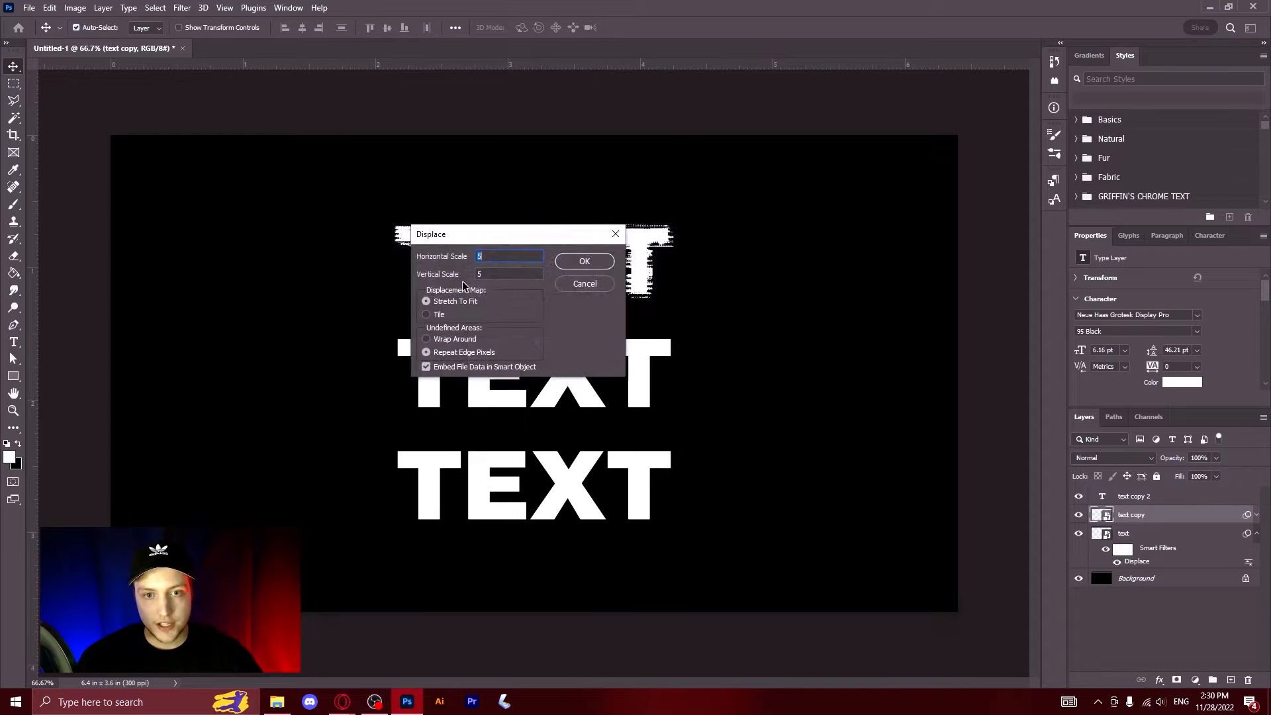
click(585, 260)
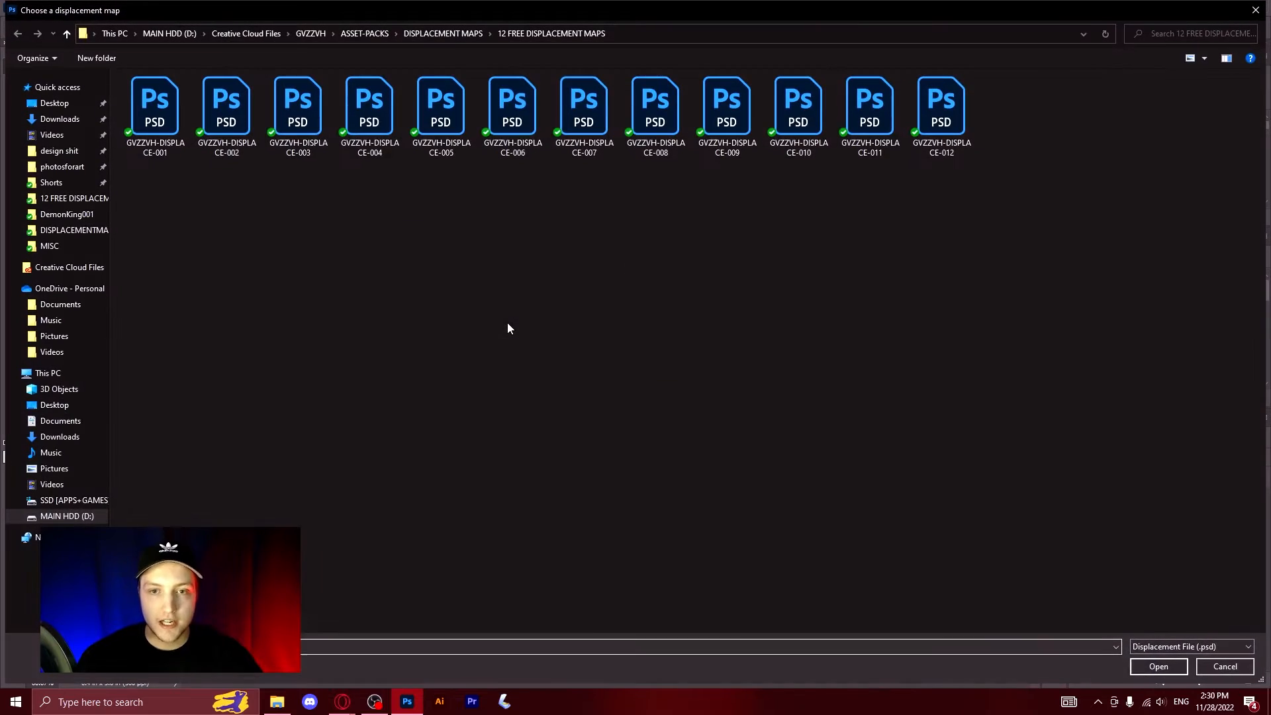
double_click(523, 133)
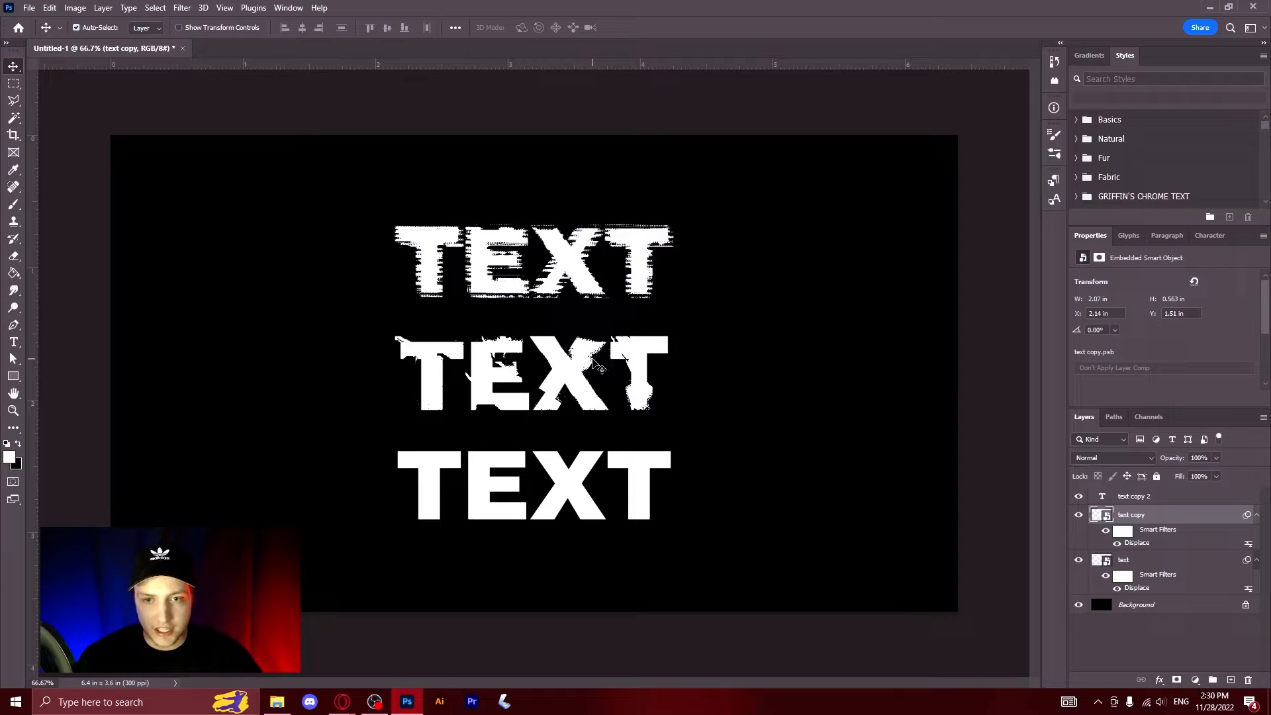
Step: Examine the displaced edges of the middle text line up close
scroll(604, 362, up, 3)
scroll(604, 362, up, 6)
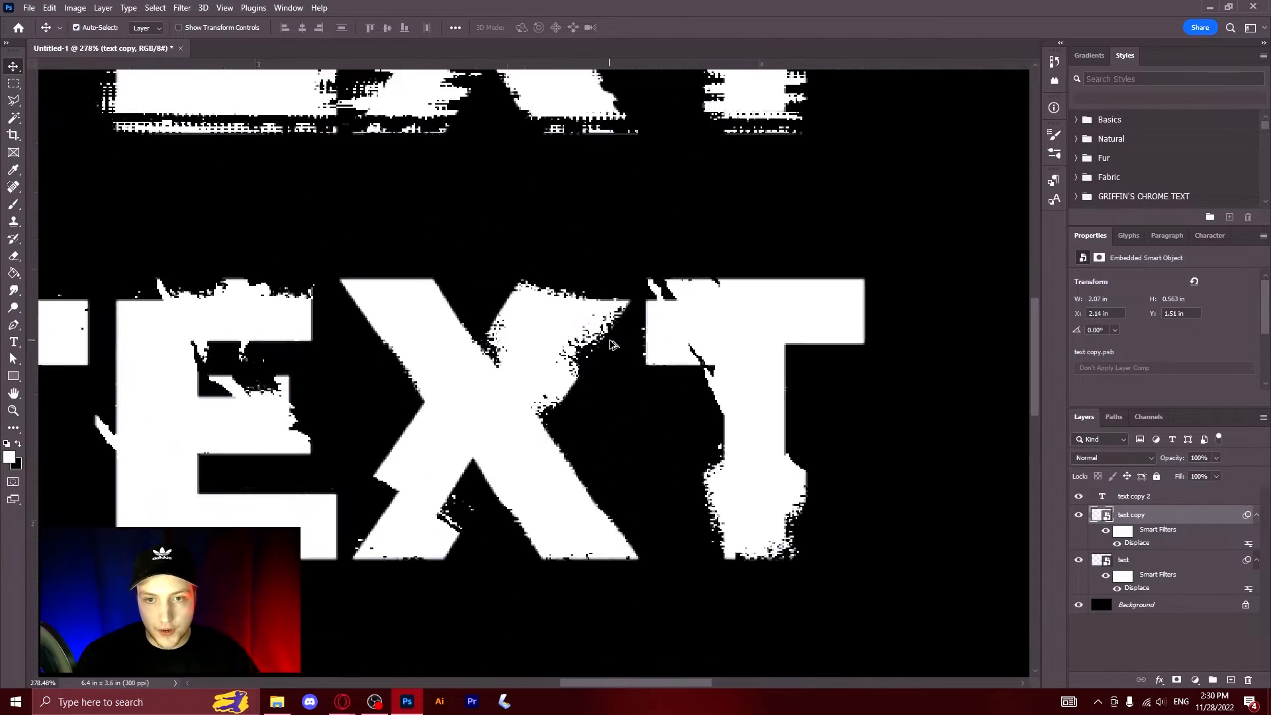
scroll(593, 333, up, 1)
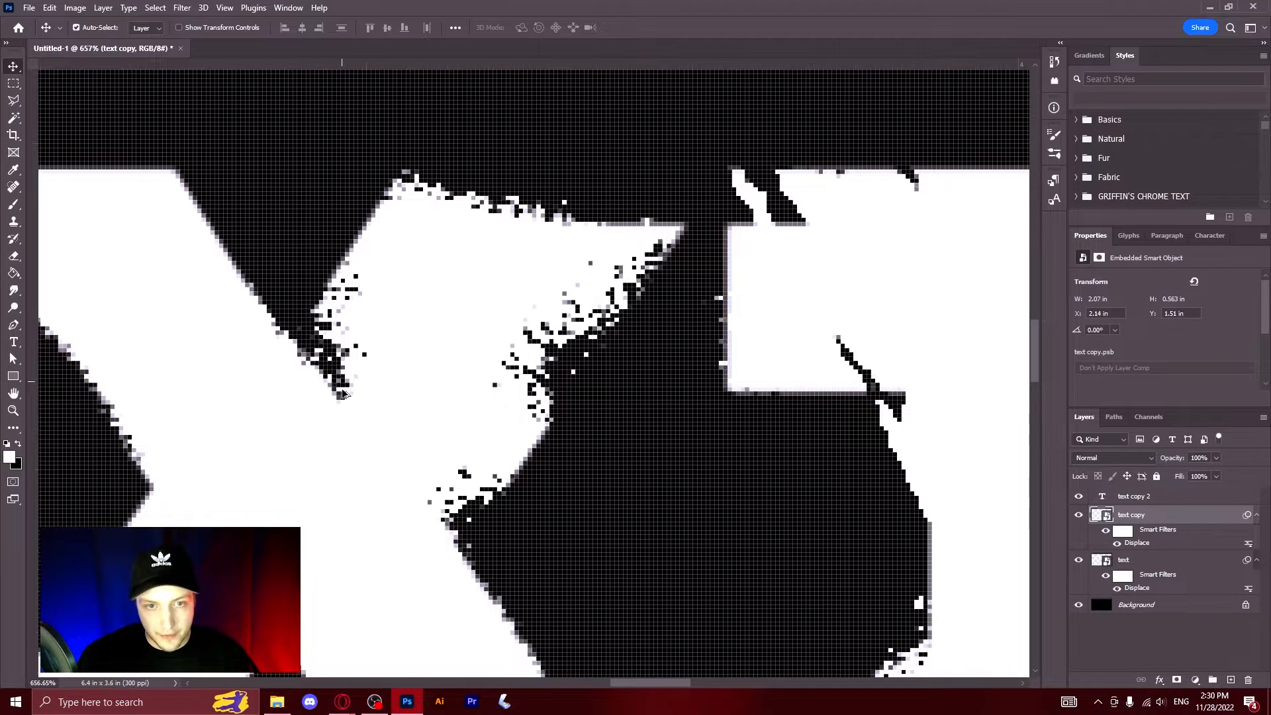
scroll(341, 371, down, 5)
scroll(483, 301, down, 4)
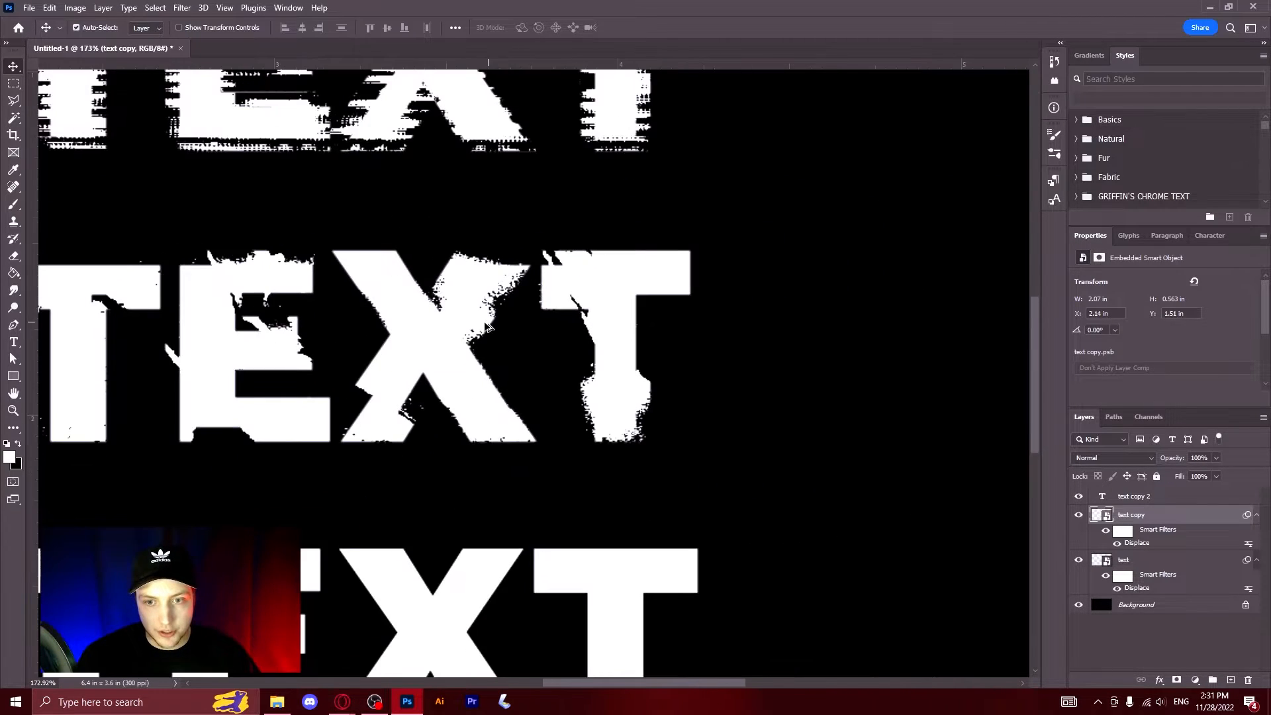
scroll(484, 376, up, 1)
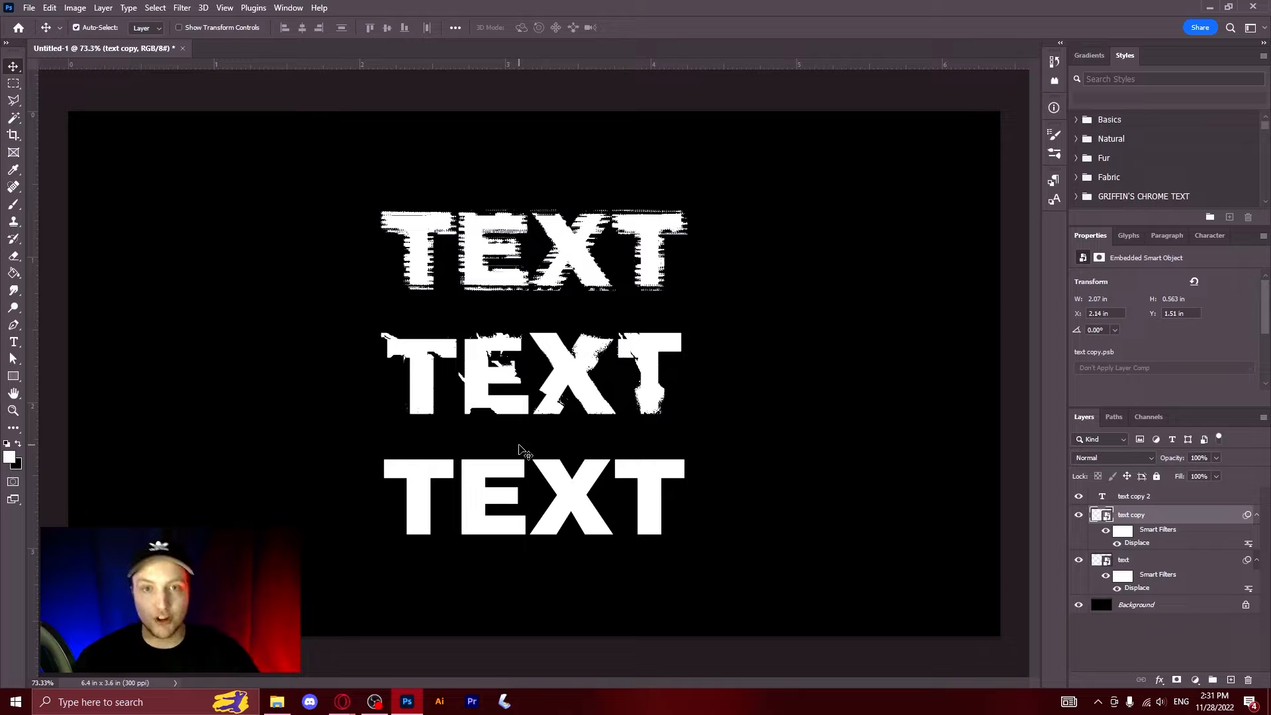
Step: Convert the bottom text line to a smart object and apply the Displace filter with map GVZZVH-DISPLACE-010
click(497, 471)
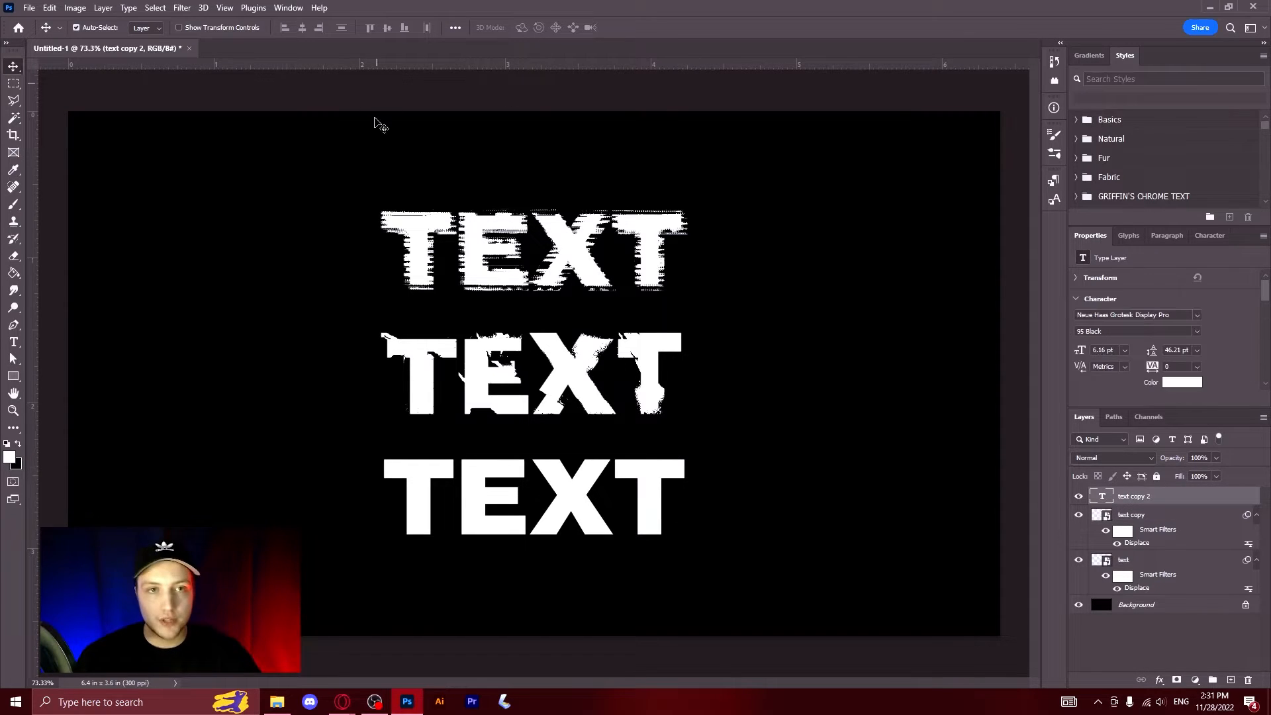
click(182, 8)
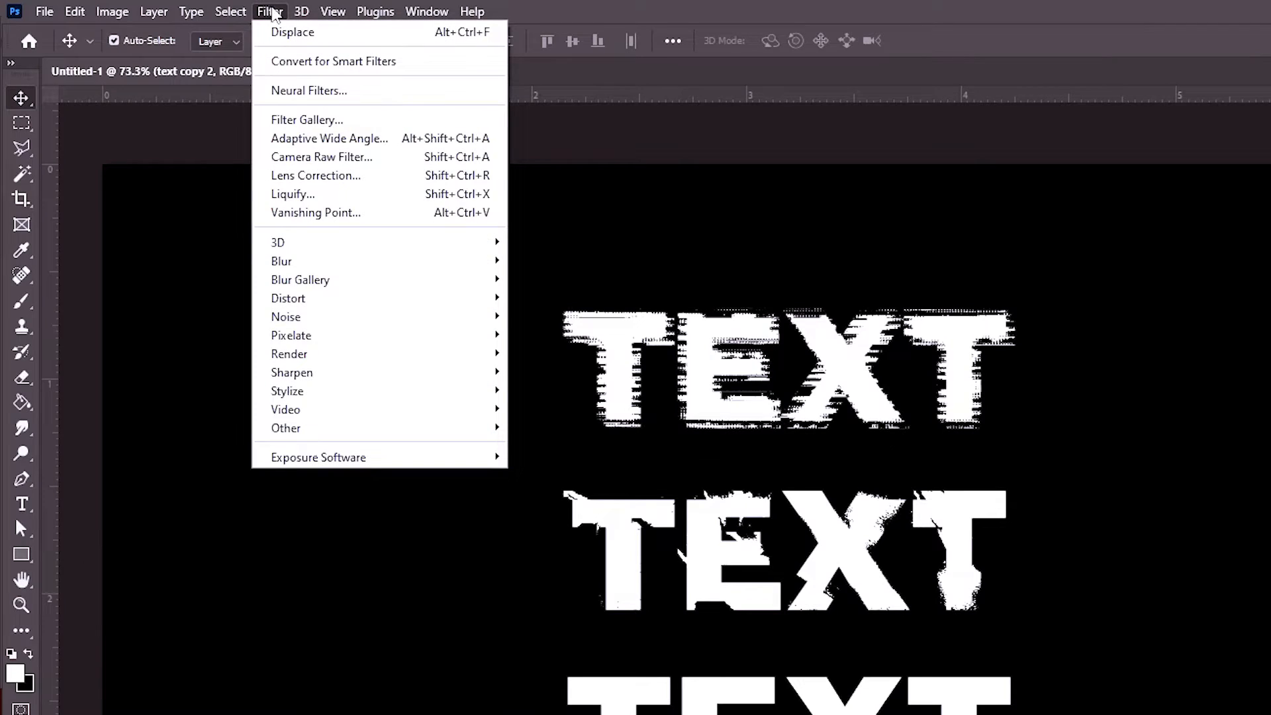
mouse_move(288, 298)
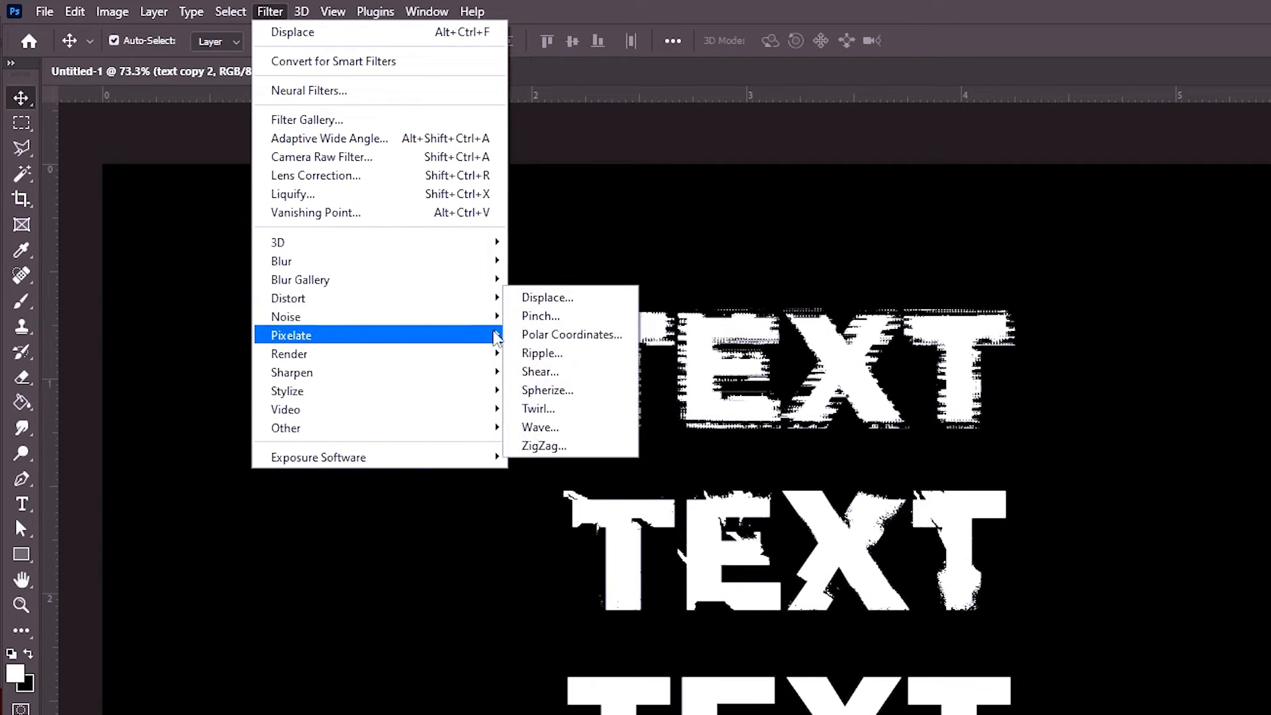
click(557, 300)
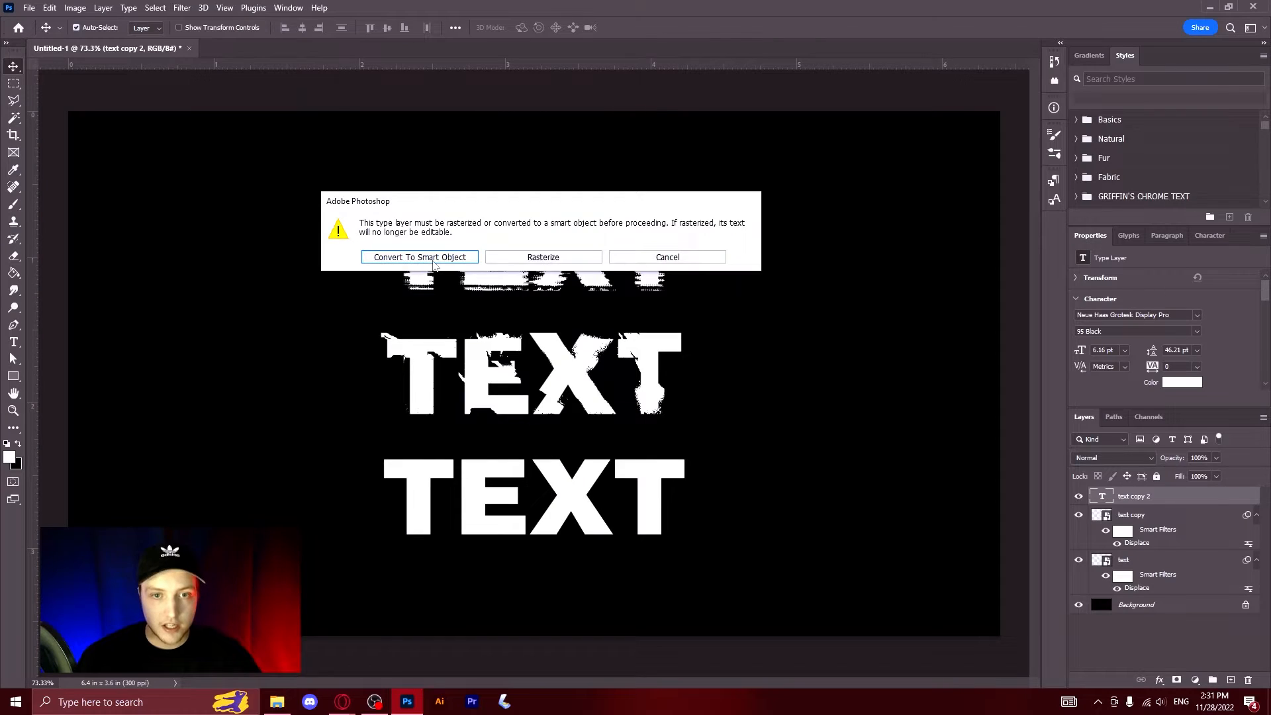
click(425, 257)
click(595, 266)
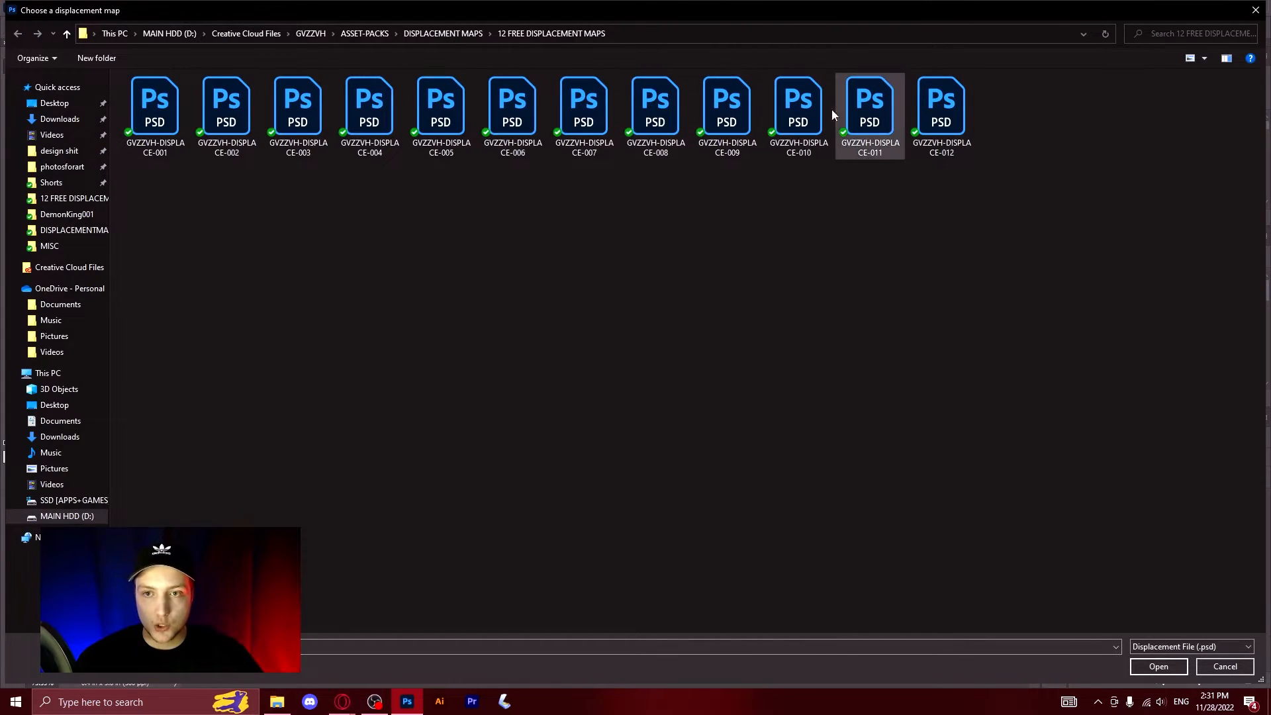
click(813, 108)
double_click(793, 103)
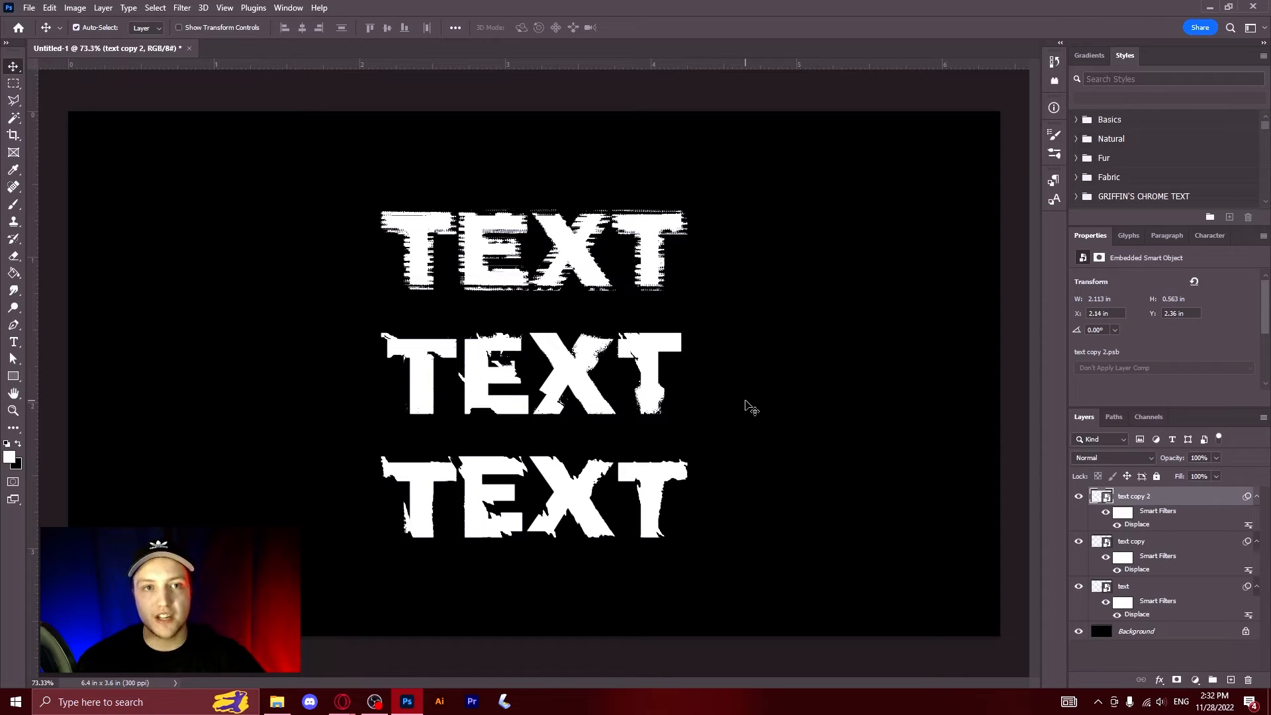
click(481, 361)
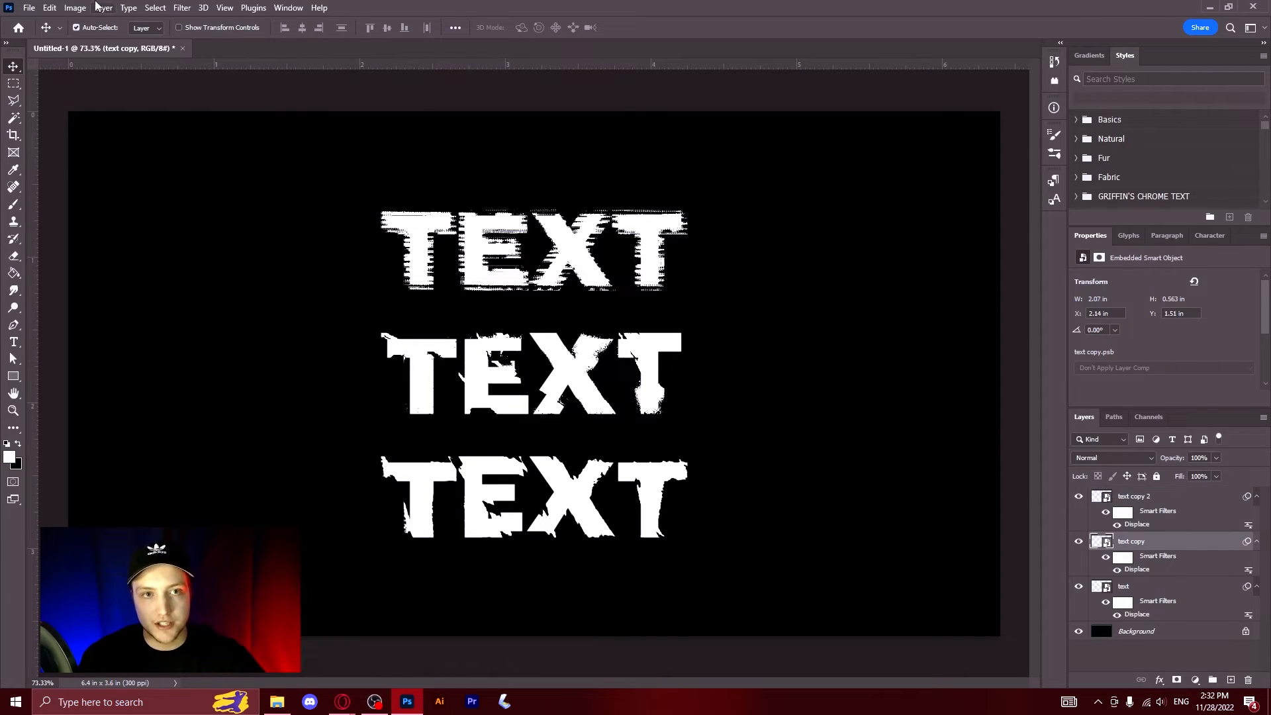
click(182, 8)
mouse_move(311, 202)
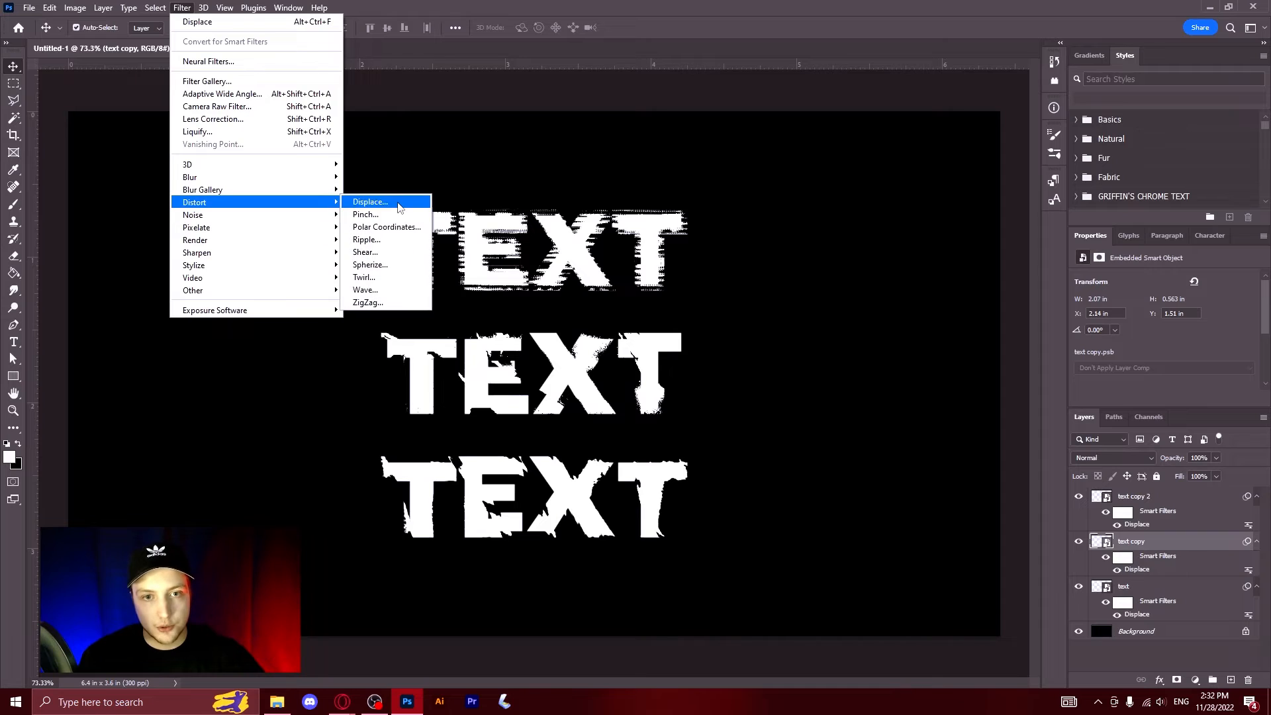
click(399, 208)
click(607, 259)
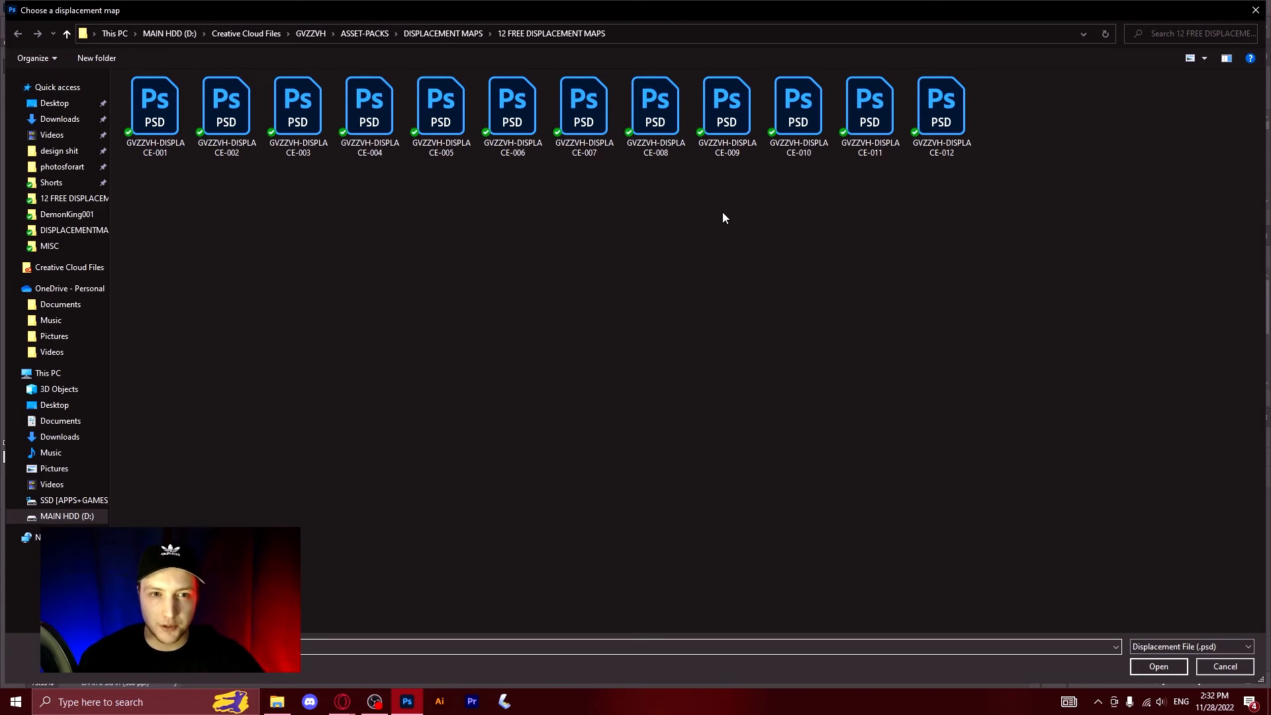
click(1215, 672)
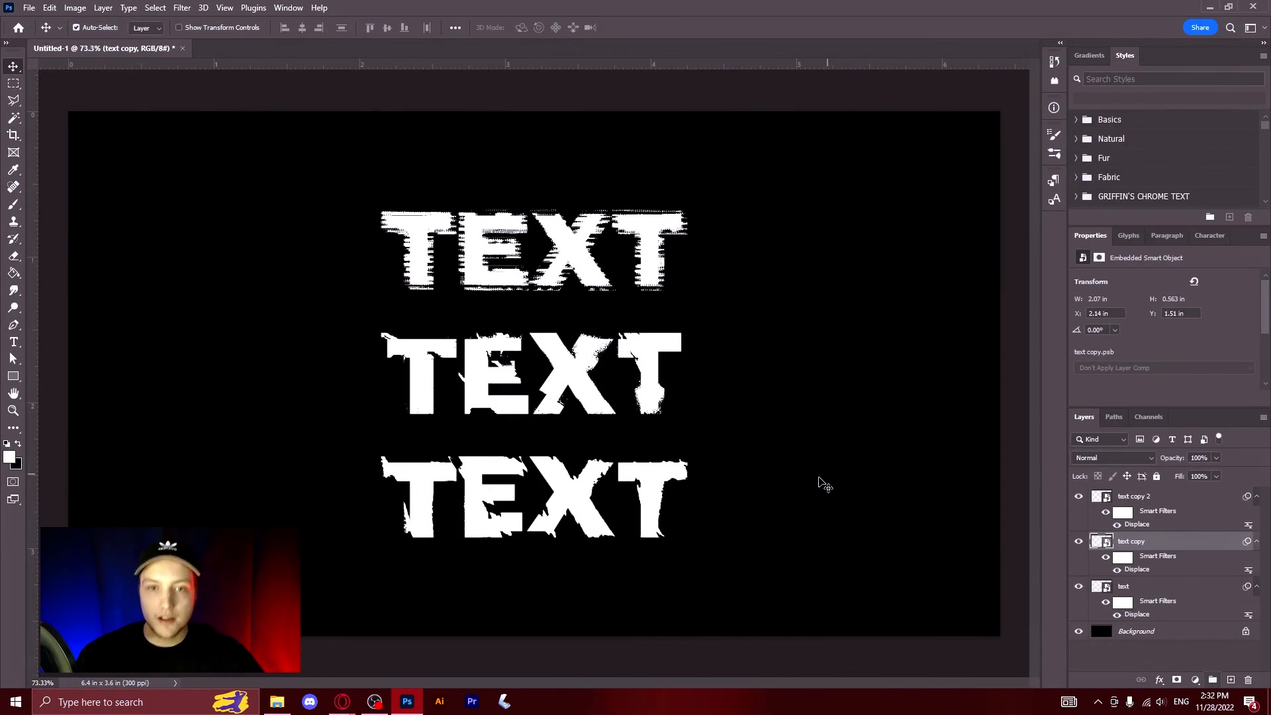